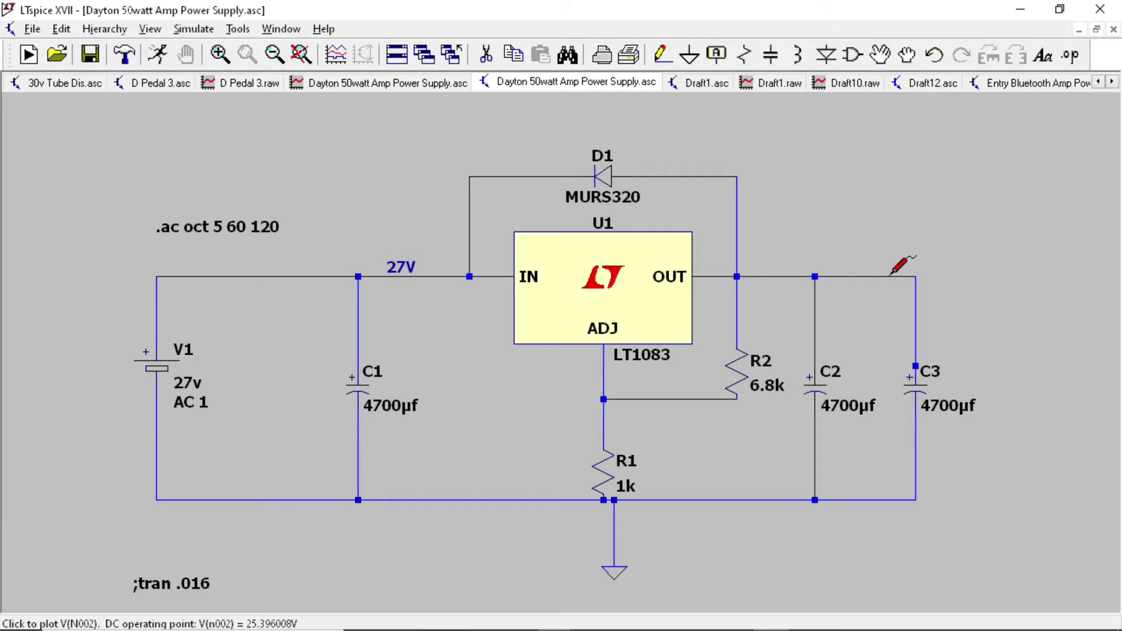
Step: Pan the LT1083 regulator schematic slightly to the left
{"action": "left_click_drag", "start_coordinate": [1005, 243], "coordinate": [958, 243]}
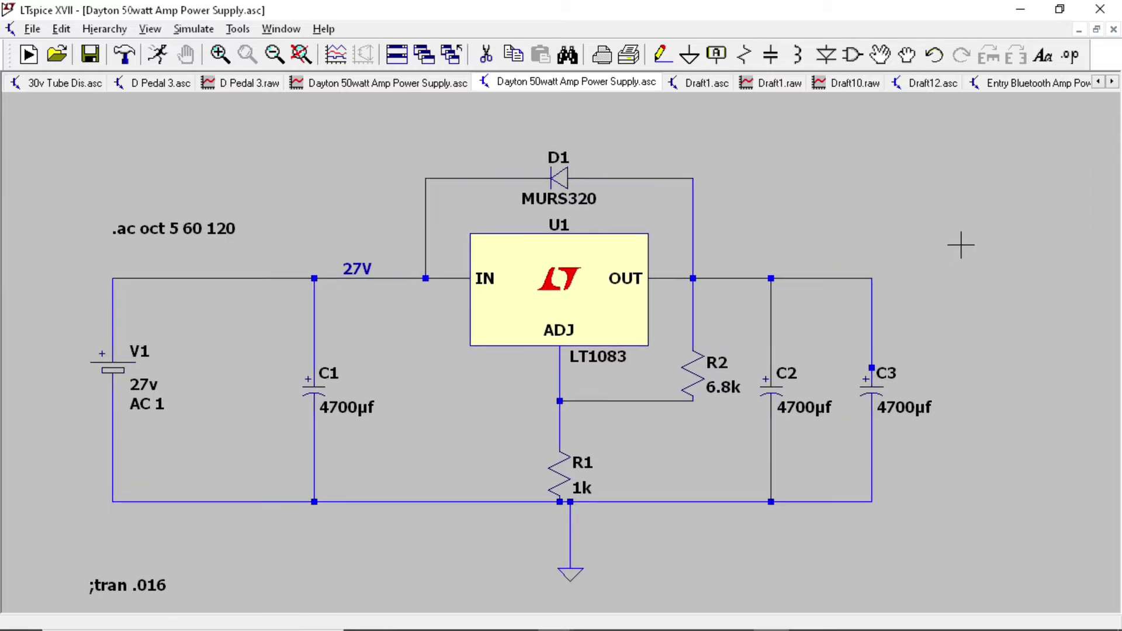
Step: Run the AC simulation and maximize the V(n002) plot, falling from about -66 dB to -72.5 dB
{"action": "left_click", "coordinate": [159, 61]}
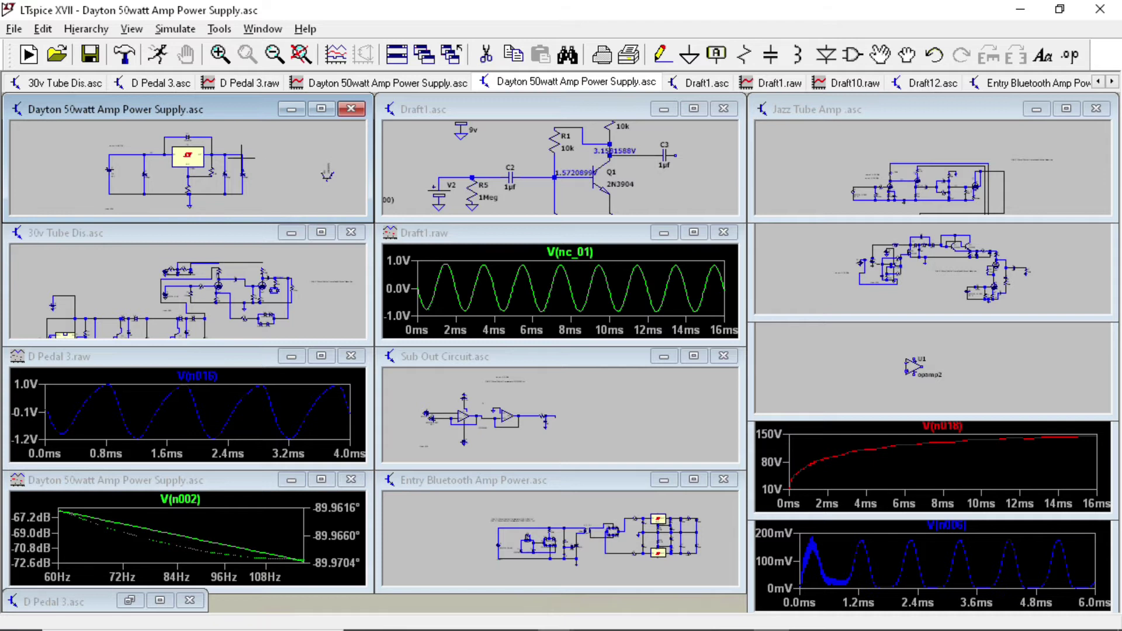
{"action": "left_click", "coordinate": [321, 479]}
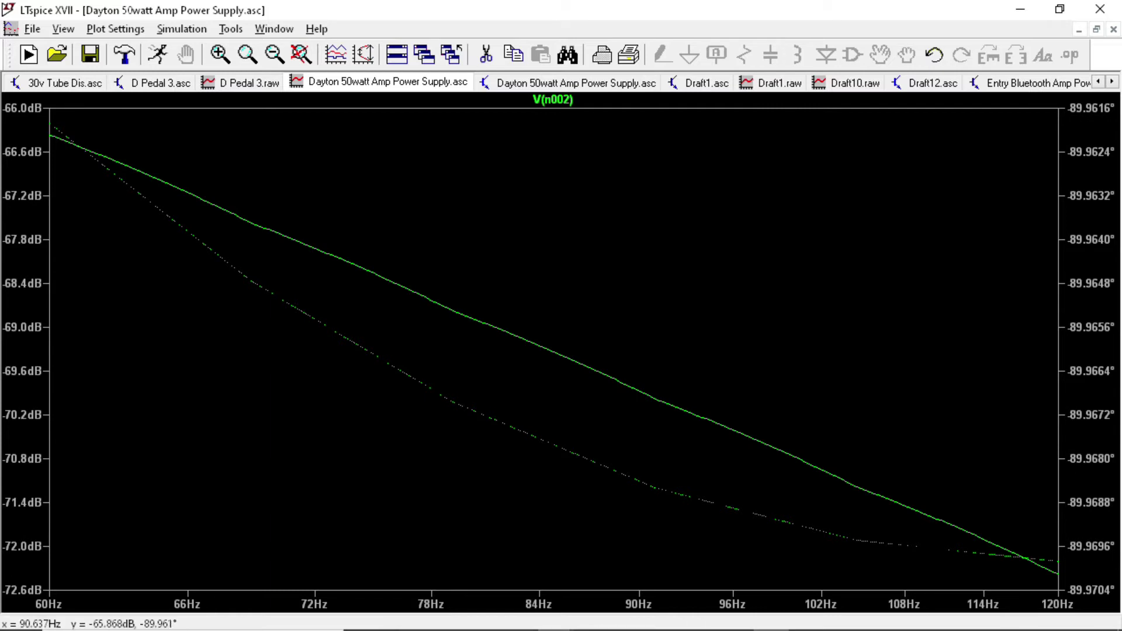
Step: Place a horizontally rotated resistor R3 on the wire between C2 and C3
{"action": "left_click", "coordinate": [1113, 29]}
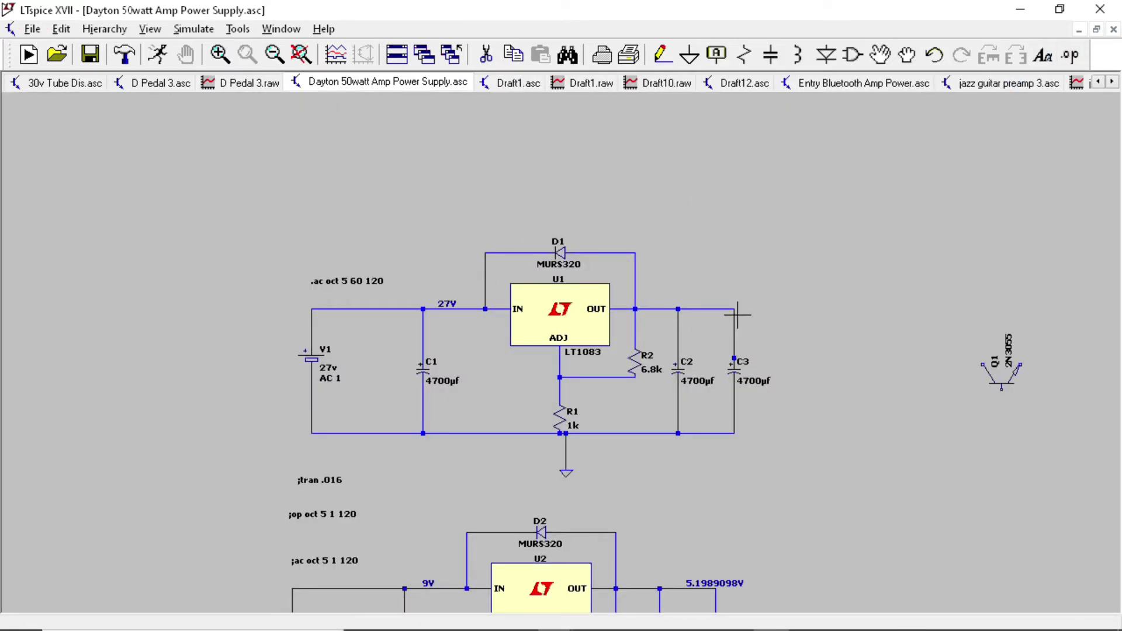
{"action": "left_click", "coordinate": [744, 54]}
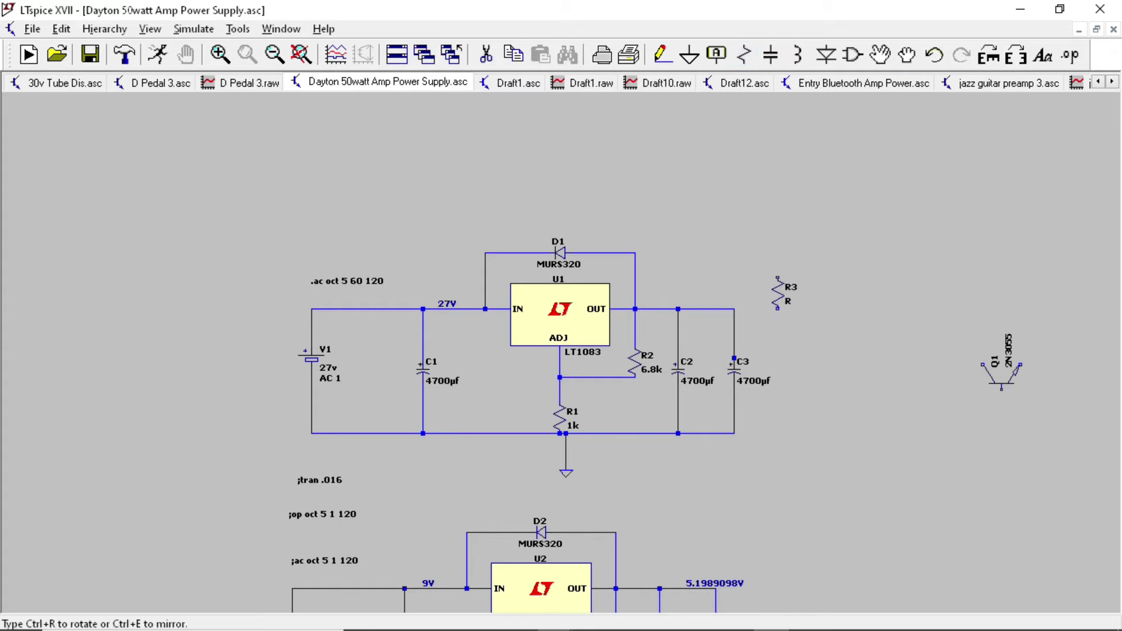
{"action": "key", "text": "ctrl+r"}
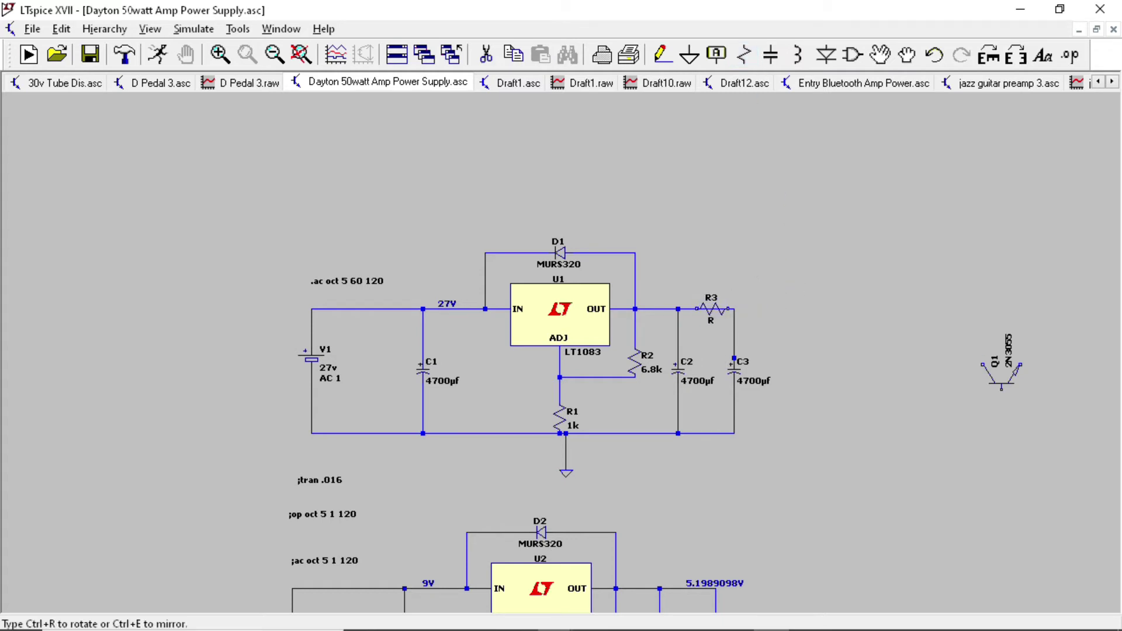
{"action": "left_click", "coordinate": [706, 309]}
{"action": "key", "text": "Escape"}
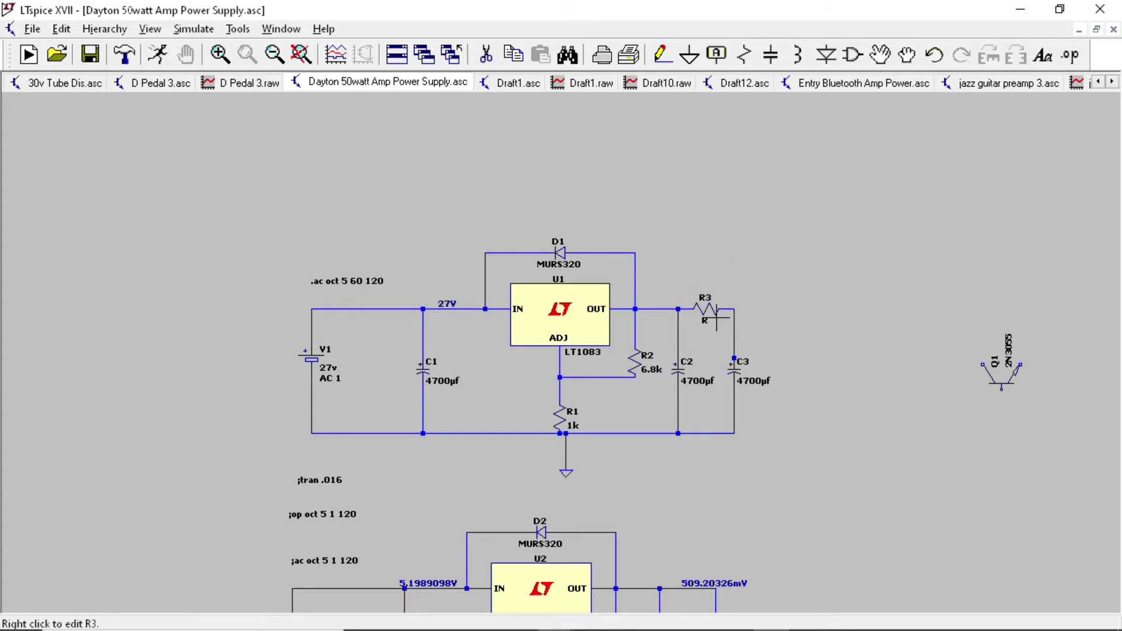
Step: Set R3 to 500ohm and re-run the AC simulation
{"action": "right_click", "coordinate": [706, 308]}
{"action": "type", "text": "500ohm"}
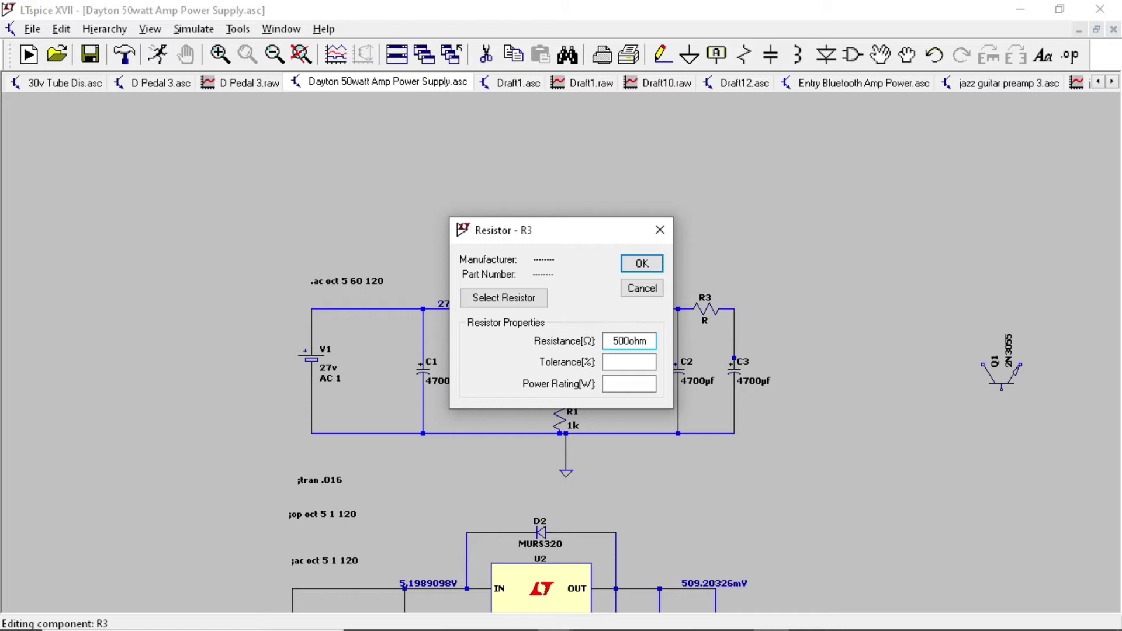
{"action": "key", "text": "Return"}
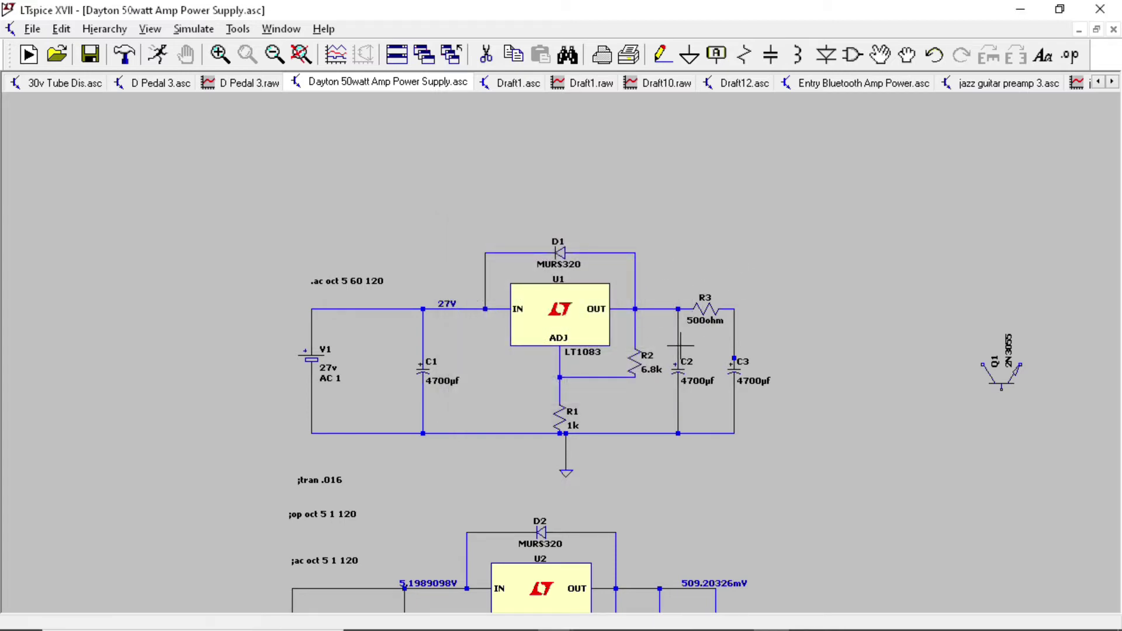
{"action": "left_click", "coordinate": [167, 62]}
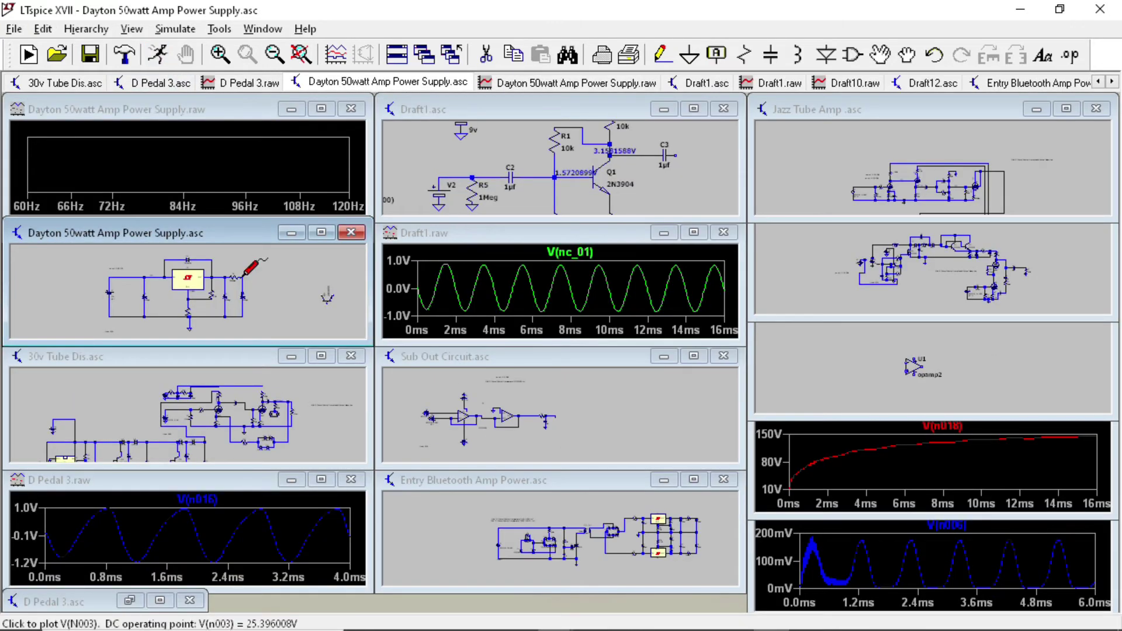
Step: Plot V(n003) after R3 (about -119 dB at 60 Hz to -131 dB at 120 Hz), then close the plot
{"action": "left_click", "coordinate": [234, 277]}
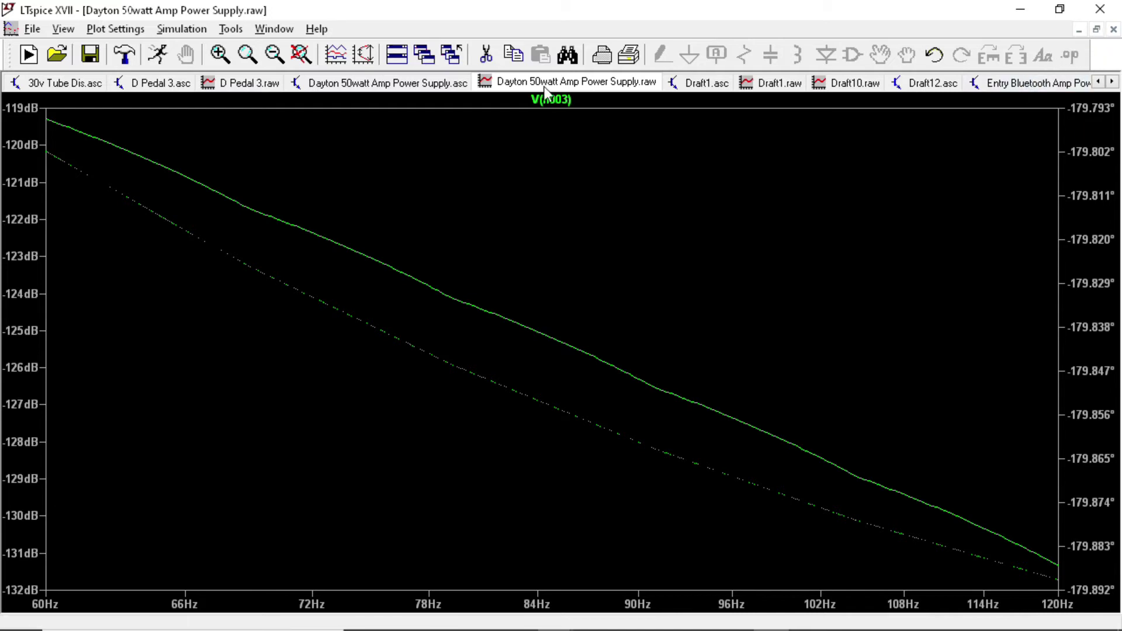
{"action": "left_click", "coordinate": [1113, 28]}
{"action": "scroll", "coordinate": [695, 349], "scroll_direction": "up", "scroll_amount": 1}
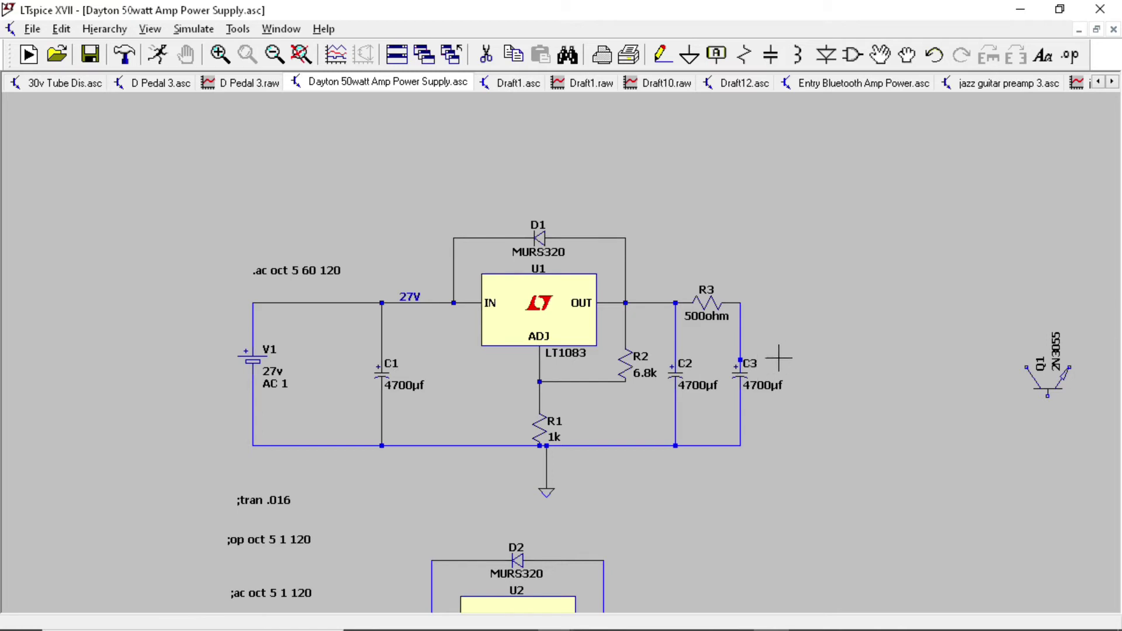
Step: Zoom and pan to enlarge the regulator circuit, then launch Windows Calculator
{"action": "scroll", "coordinate": [783, 355], "scroll_direction": "up", "scroll_amount": 1}
{"action": "scroll", "coordinate": [783, 354], "scroll_direction": "up", "scroll_amount": 4}
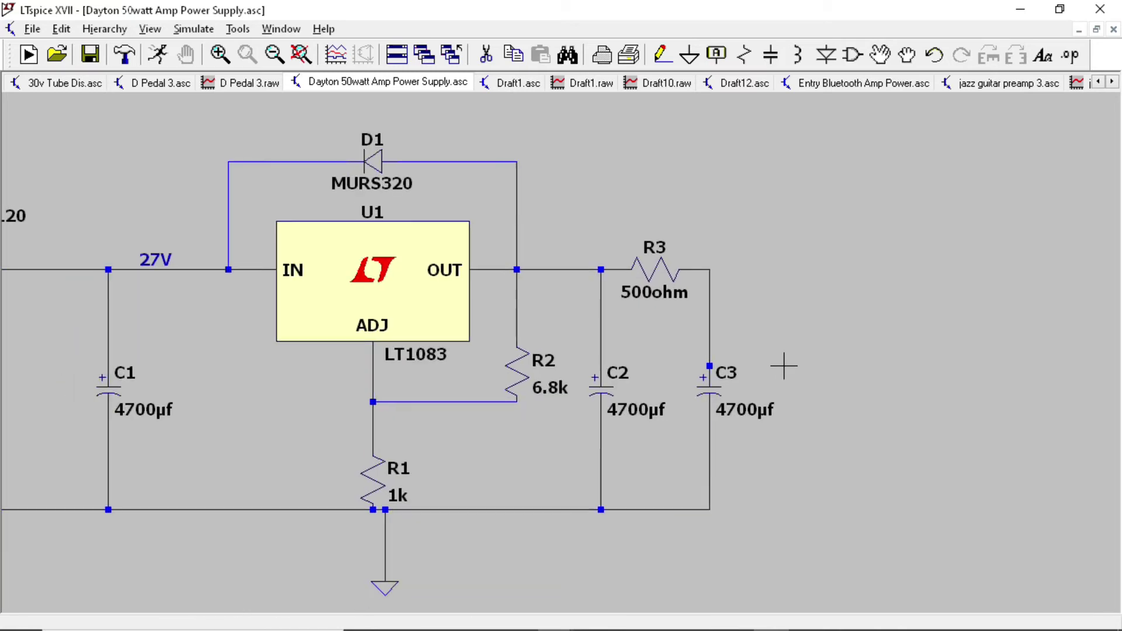
{"action": "left_click_drag", "start_coordinate": [806, 366], "coordinate": [989, 343]}
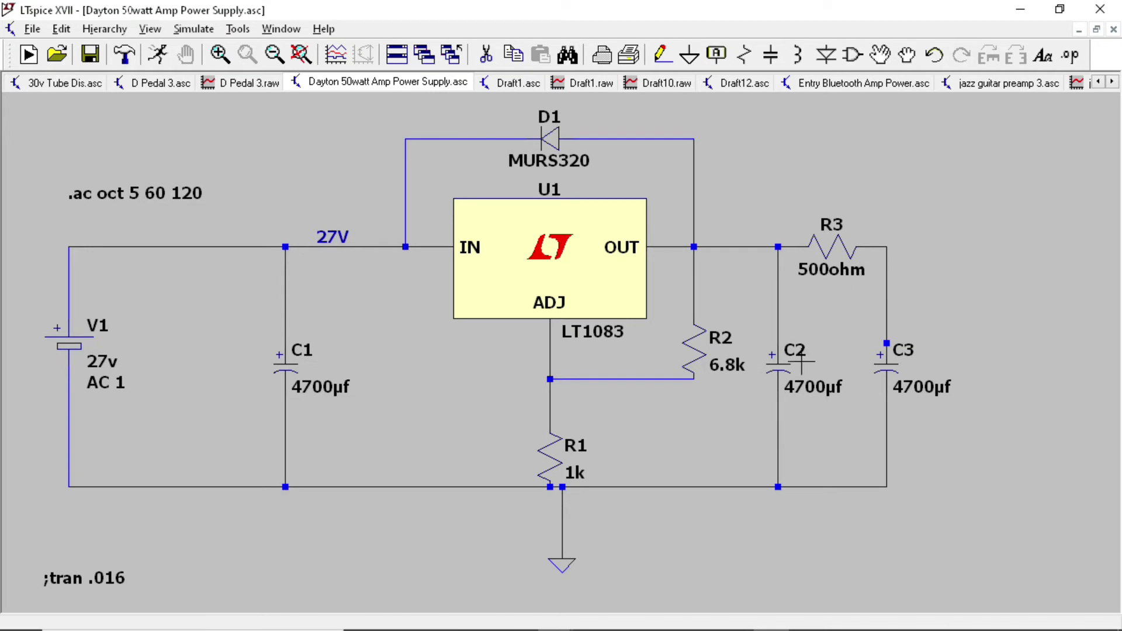
{"action": "key", "text": "XF86Calculator"}
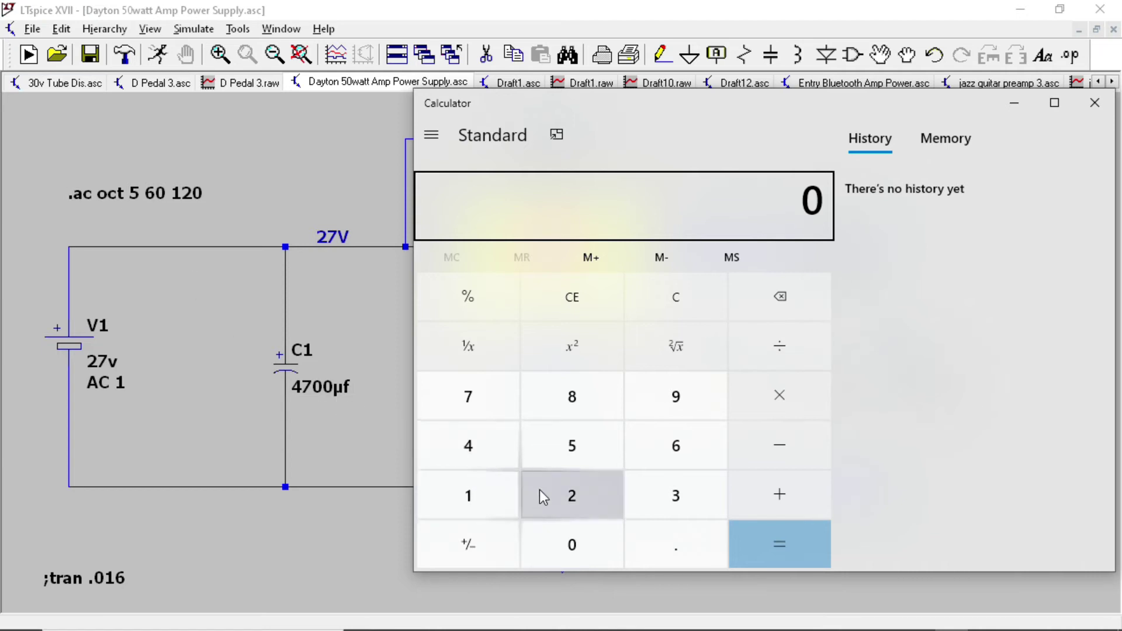
Step: Calculate 24 × 5 = 120 in Calculator, then close it
{"action": "left_click", "coordinate": [573, 496]}
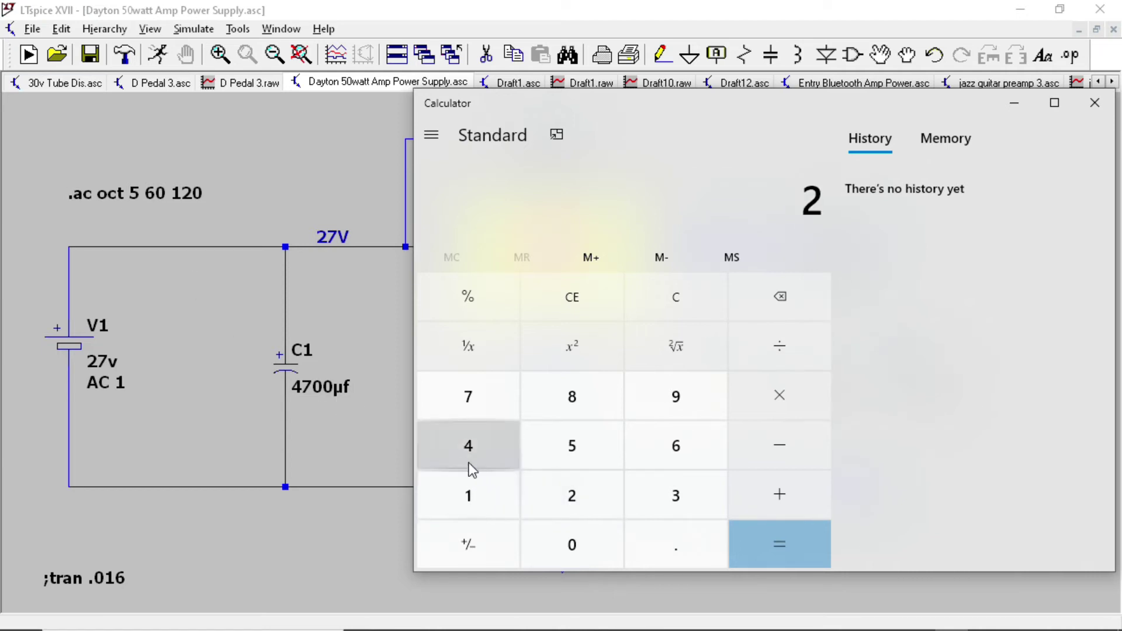
{"action": "left_click", "coordinate": [464, 458]}
{"action": "left_click", "coordinate": [779, 404]}
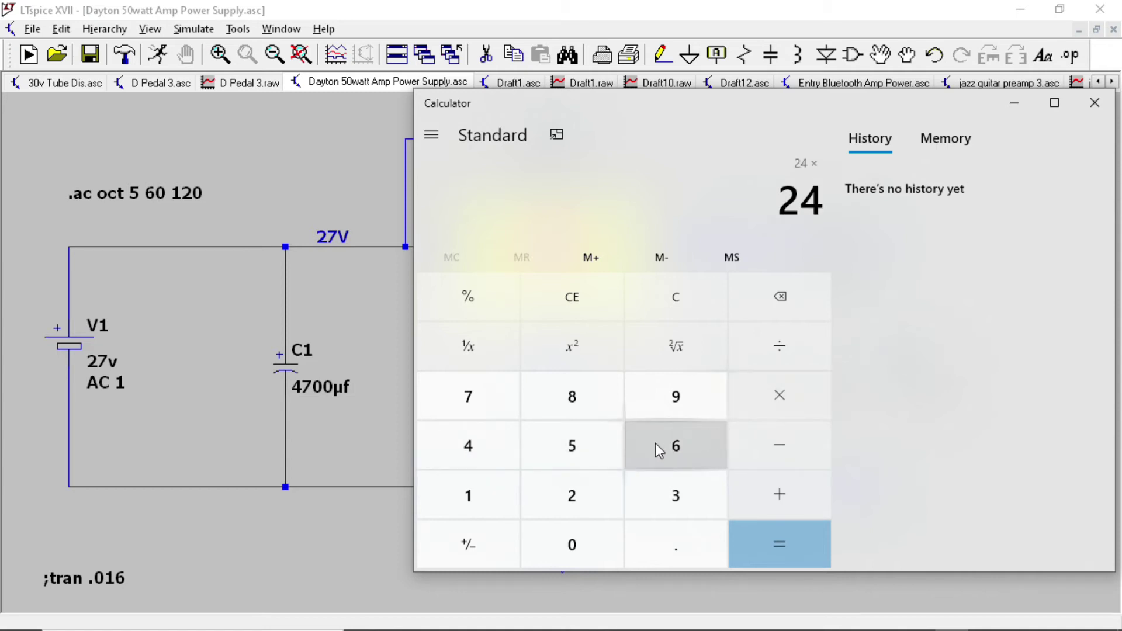
{"action": "left_click", "coordinate": [560, 450]}
{"action": "left_click", "coordinate": [751, 549]}
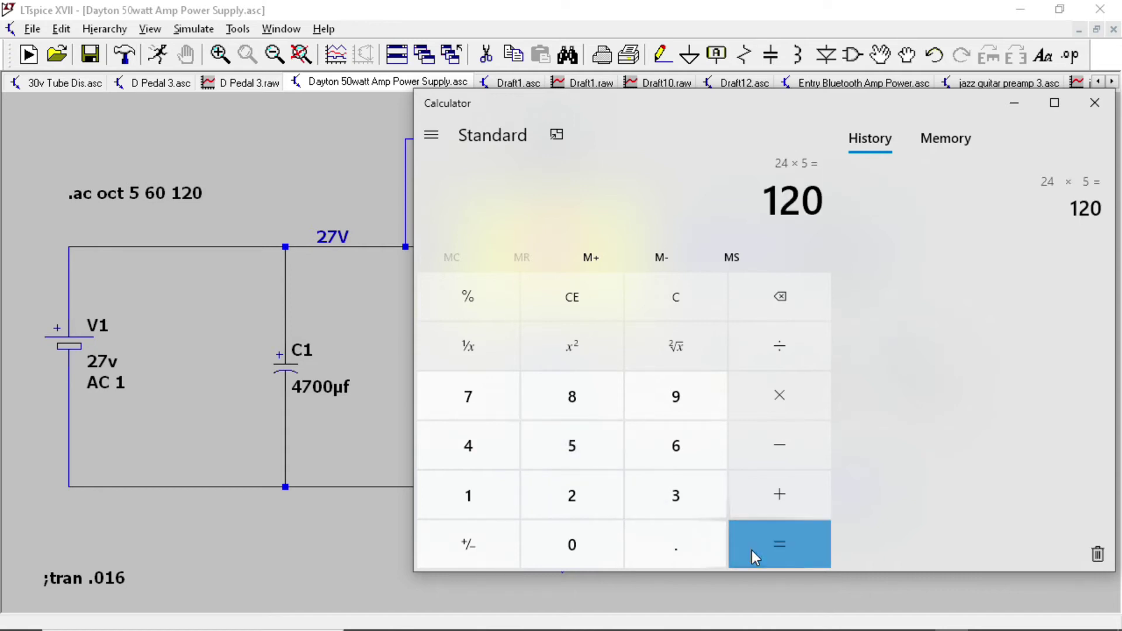
{"action": "left_click", "coordinate": [1094, 103]}
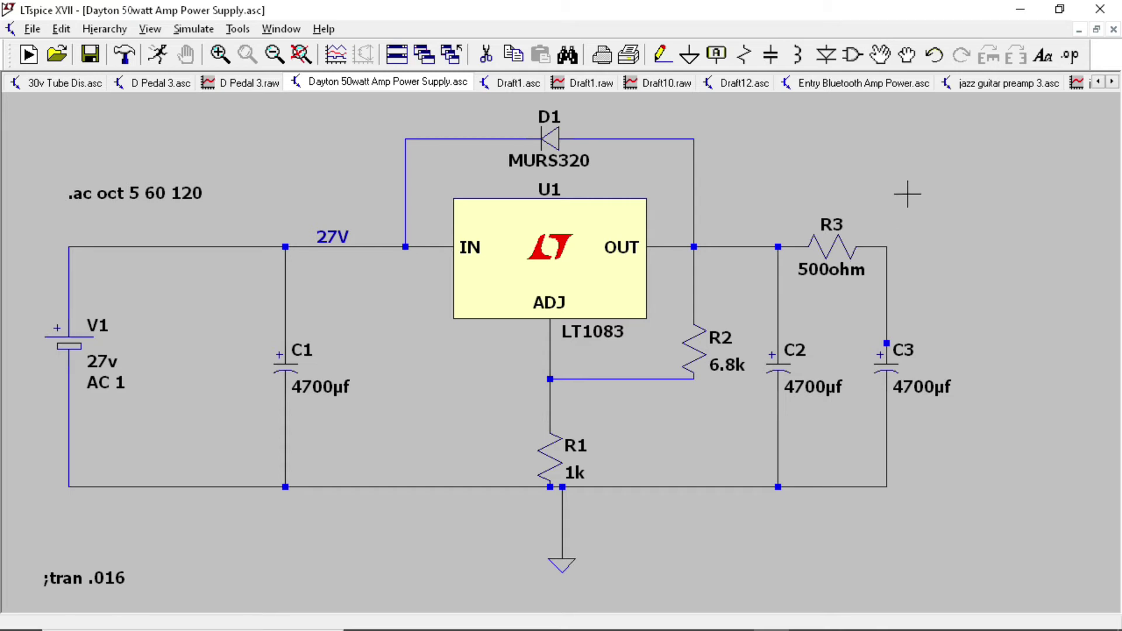
Step: Pan around the schematic to review R3 at 500ohm, V1 and the .ac directive
{"action": "left_click_drag", "start_coordinate": [909, 181], "coordinate": [809, 233]}
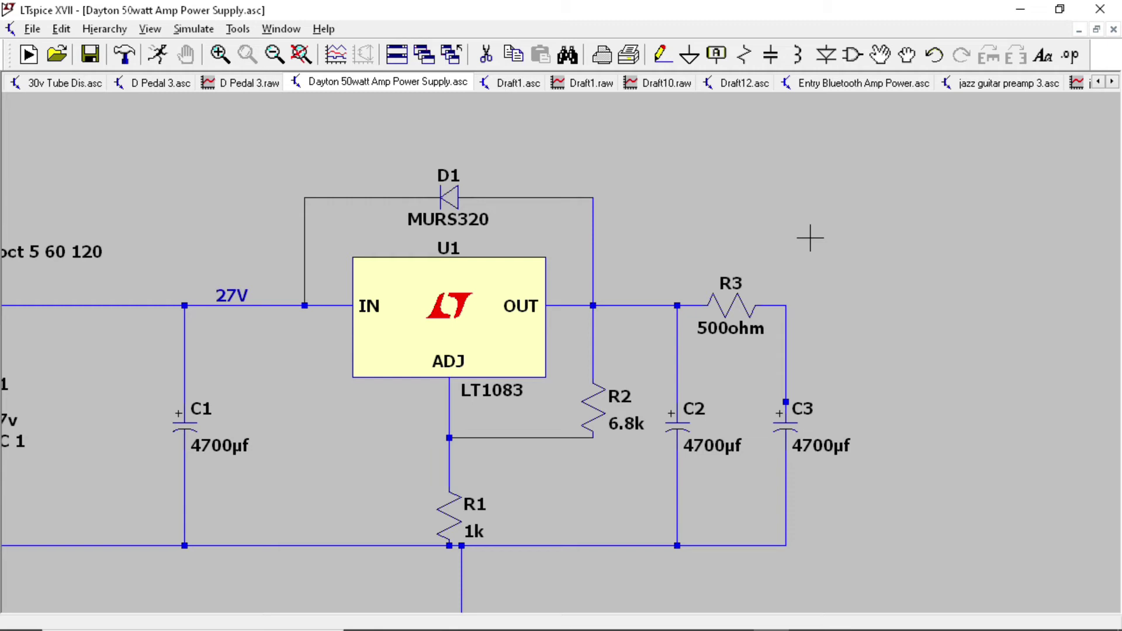
{"action": "left_click_drag", "start_coordinate": [811, 238], "coordinate": [914, 208]}
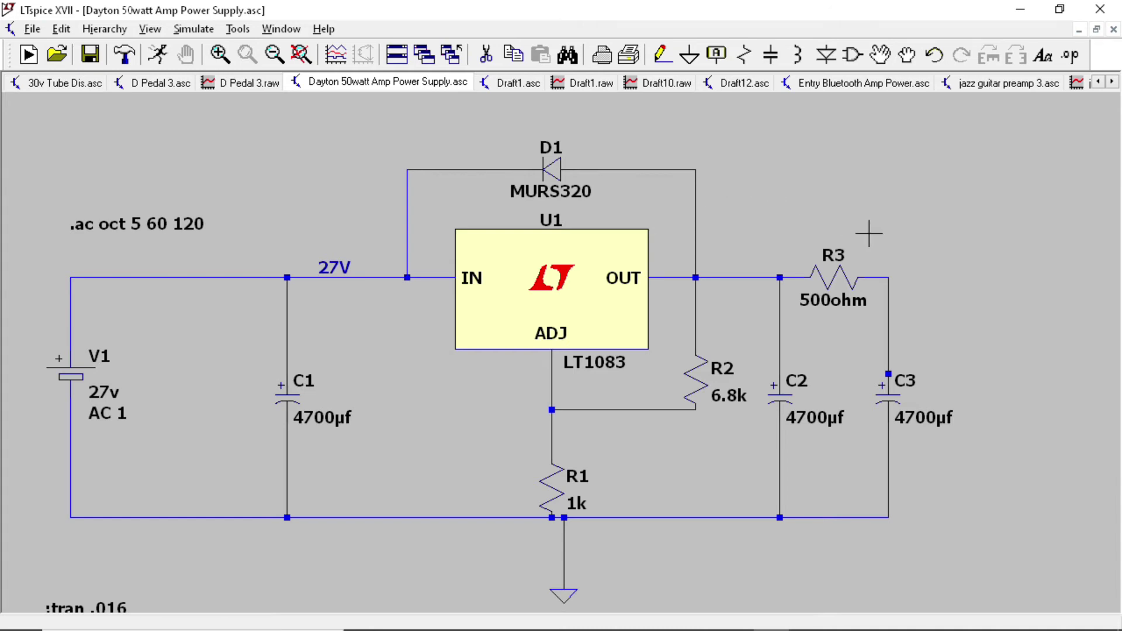
{"action": "left_click_drag", "start_coordinate": [939, 255], "coordinate": [857, 278]}
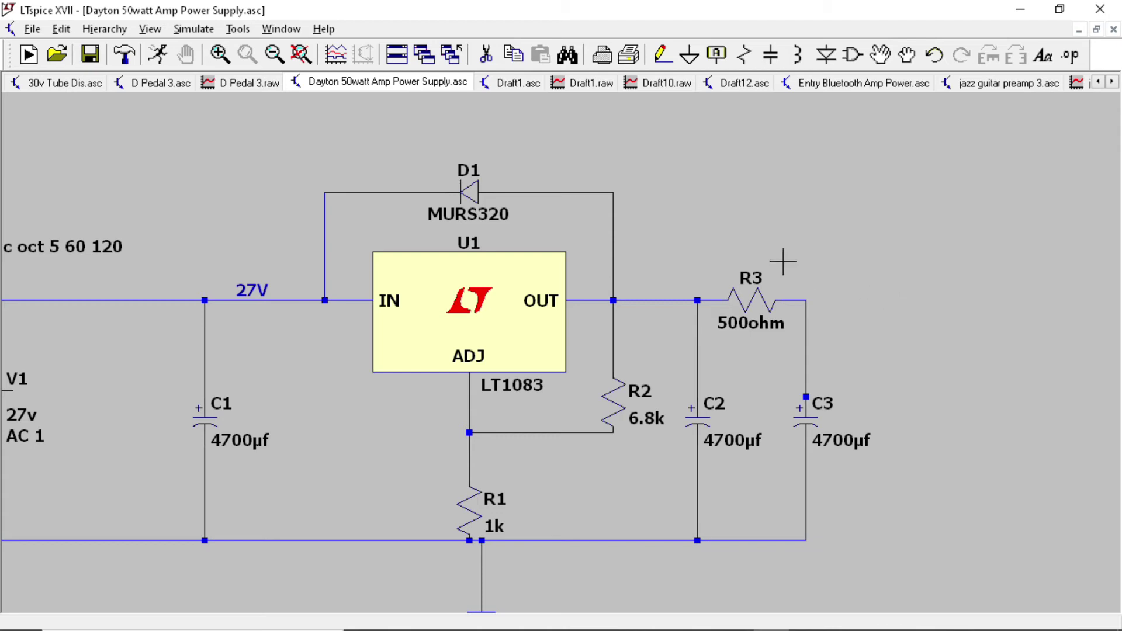
Step: Delete R3 and move the 2N3055 transistor Q1 into the gap between C2 and C3
{"action": "left_click", "coordinate": [486, 55]}
{"action": "left_click", "coordinate": [743, 303]}
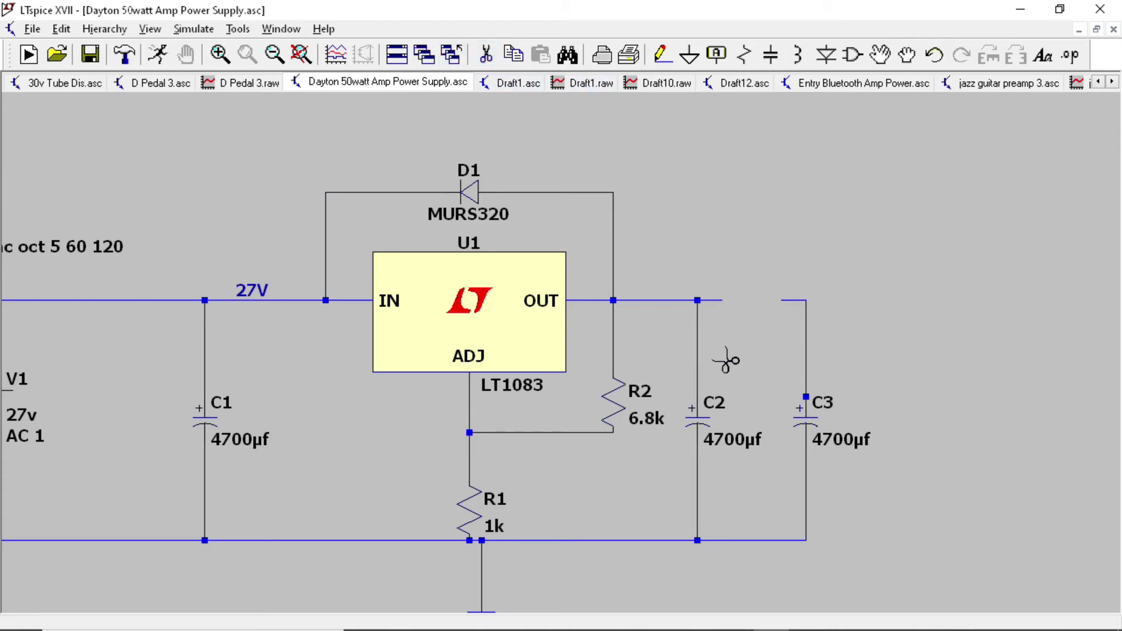
{"action": "key", "text": "Escape"}
{"action": "left_click_drag", "start_coordinate": [996, 393], "coordinate": [701, 421]}
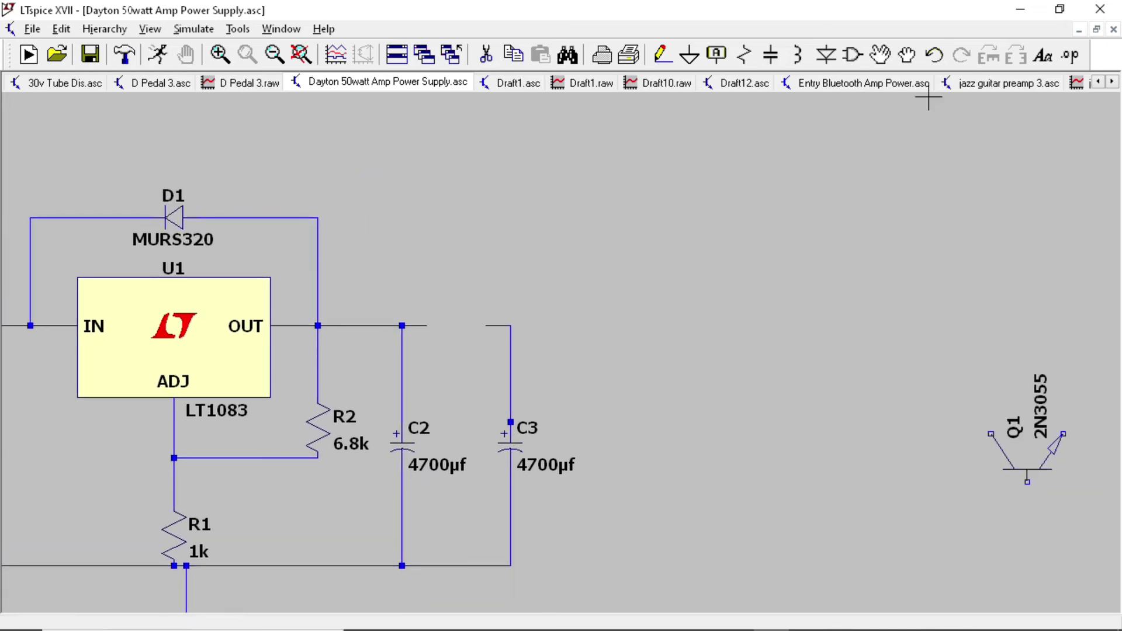
{"action": "left_click", "coordinate": [907, 55]}
{"action": "left_click_drag", "start_coordinate": [1020, 477], "coordinate": [444, 369]}
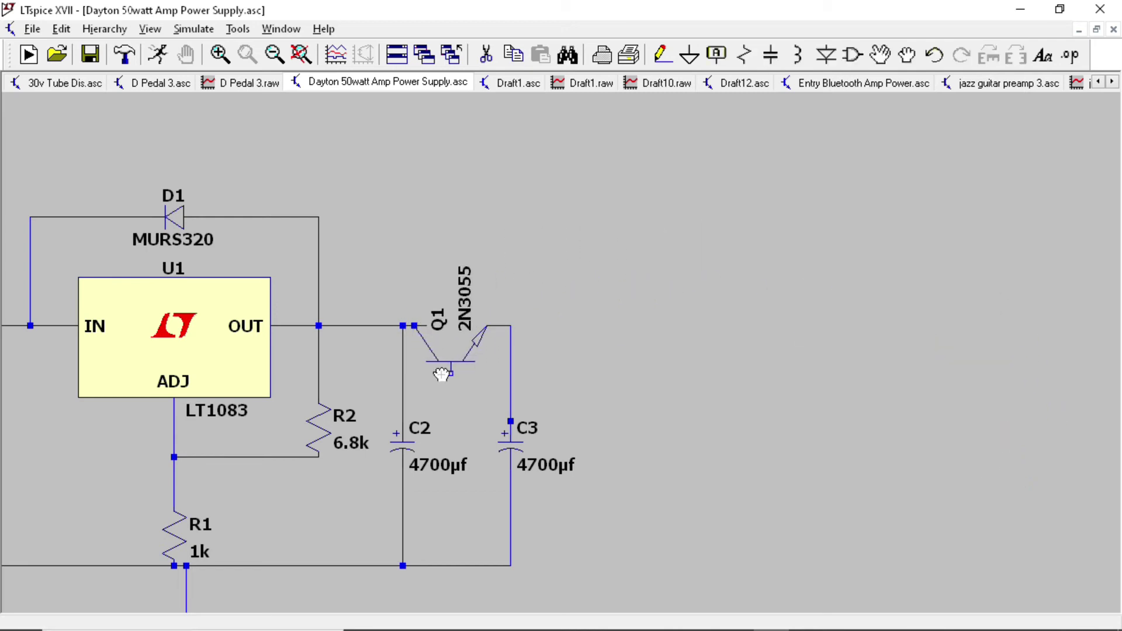
Step: Draw a wire from Q1's base down to C2's node
{"action": "left_click", "coordinate": [662, 55]}
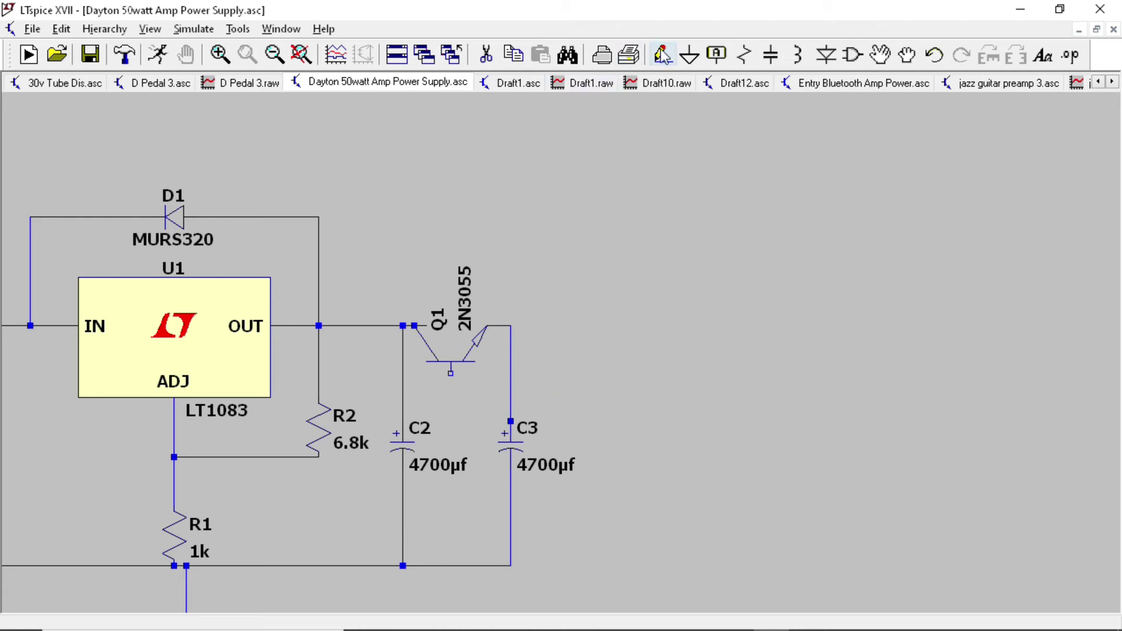
{"action": "left_click", "coordinate": [451, 373]}
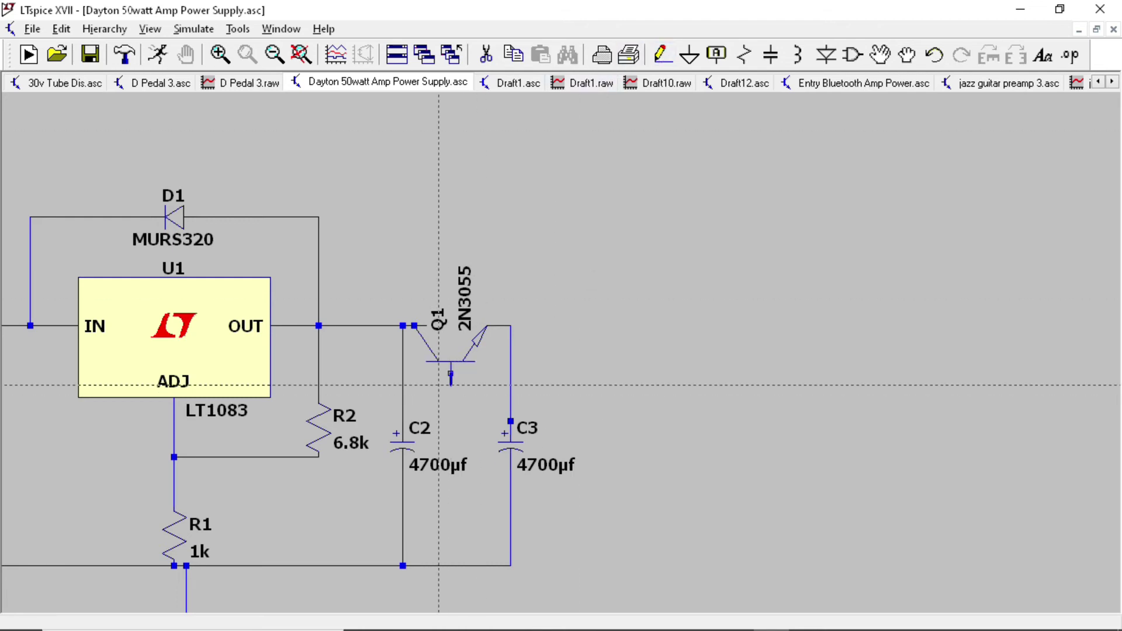
{"action": "left_click", "coordinate": [403, 398]}
{"action": "key", "text": "Escape"}
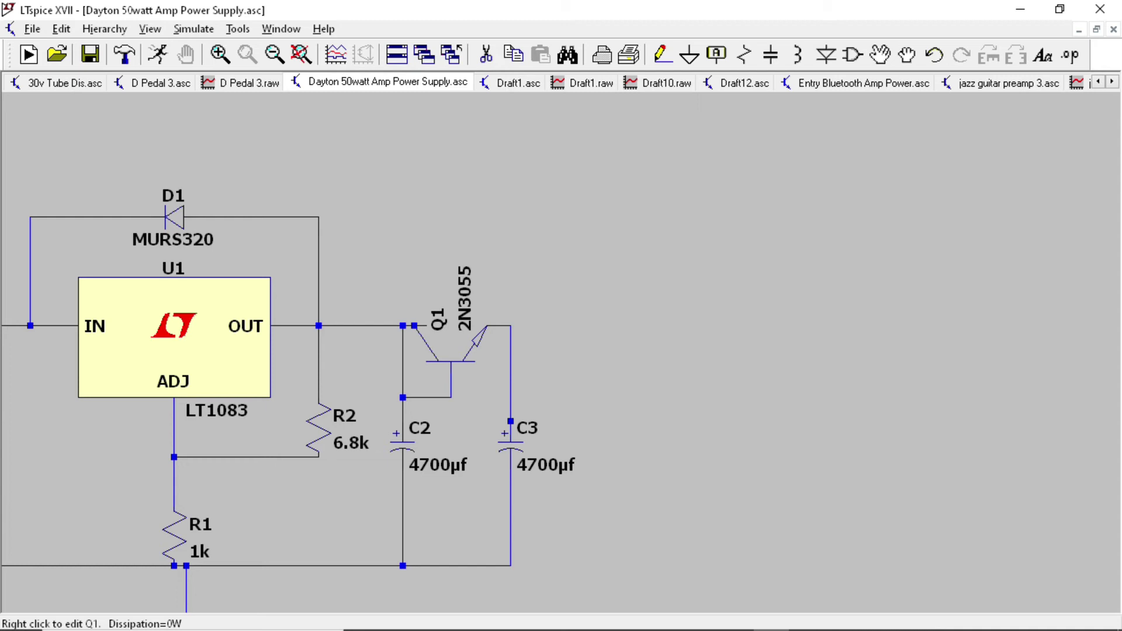
{"action": "left_click_drag", "start_coordinate": [643, 411], "coordinate": [804, 393]}
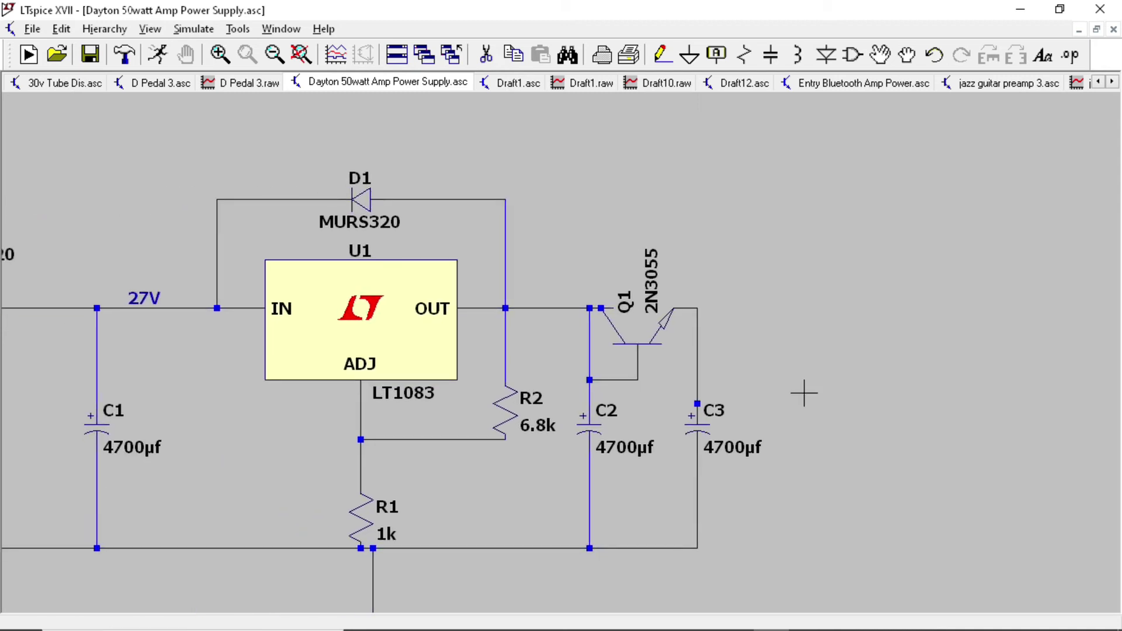
Step: Re-run the simulation and plot V(n003), now falling from about -186 dB to -198 dB
{"action": "left_click", "coordinate": [159, 56]}
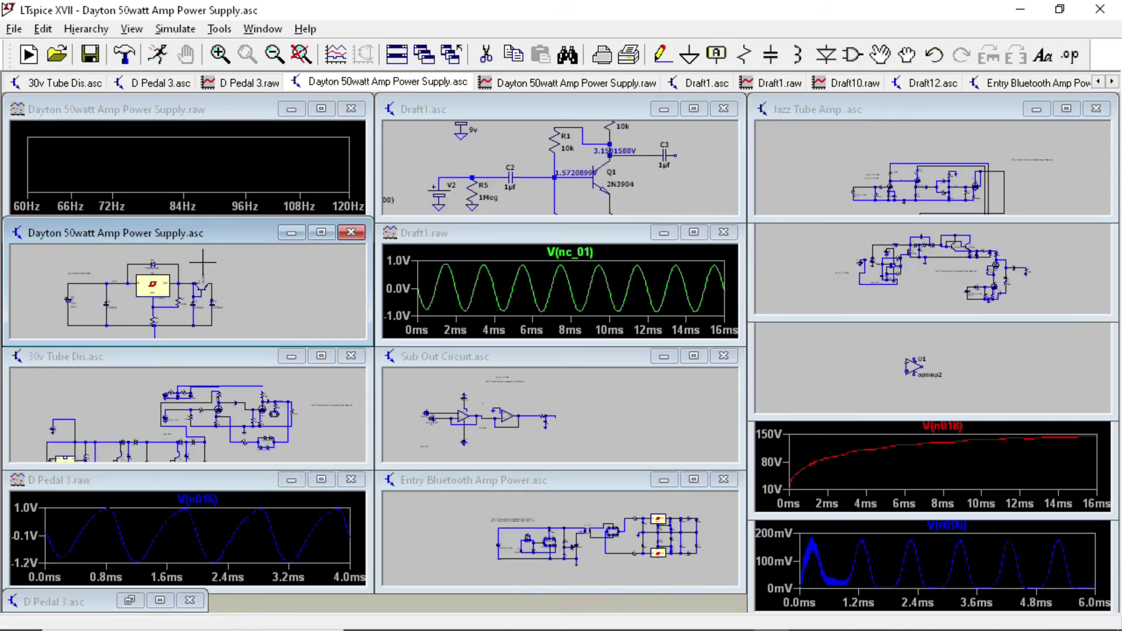
{"action": "left_click", "coordinate": [215, 282]}
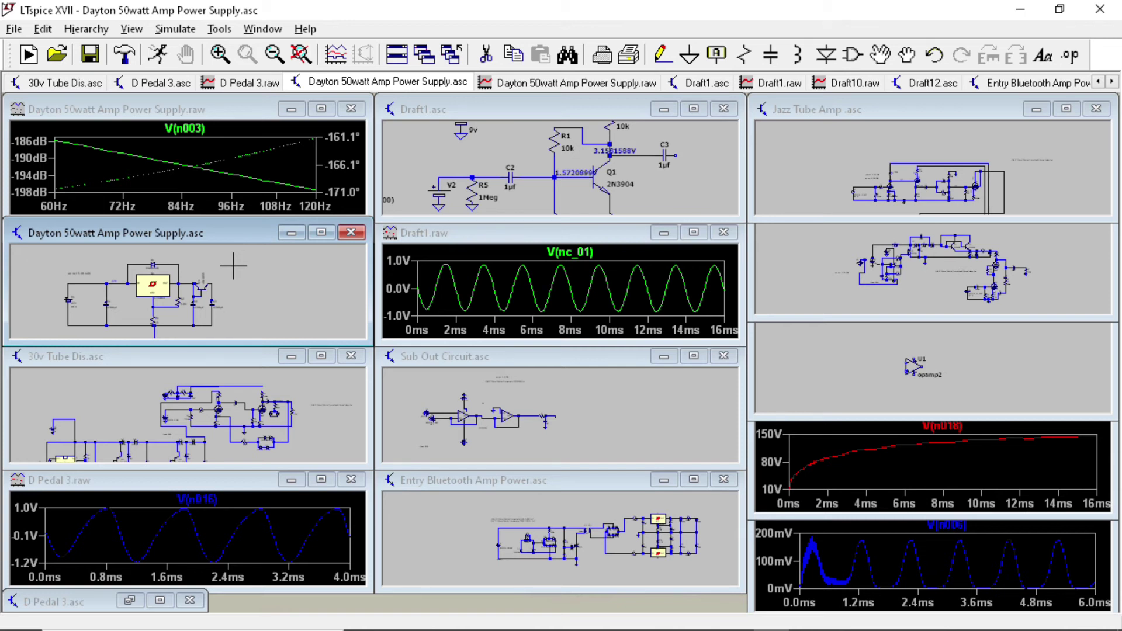
{"action": "left_click", "coordinate": [321, 109]}
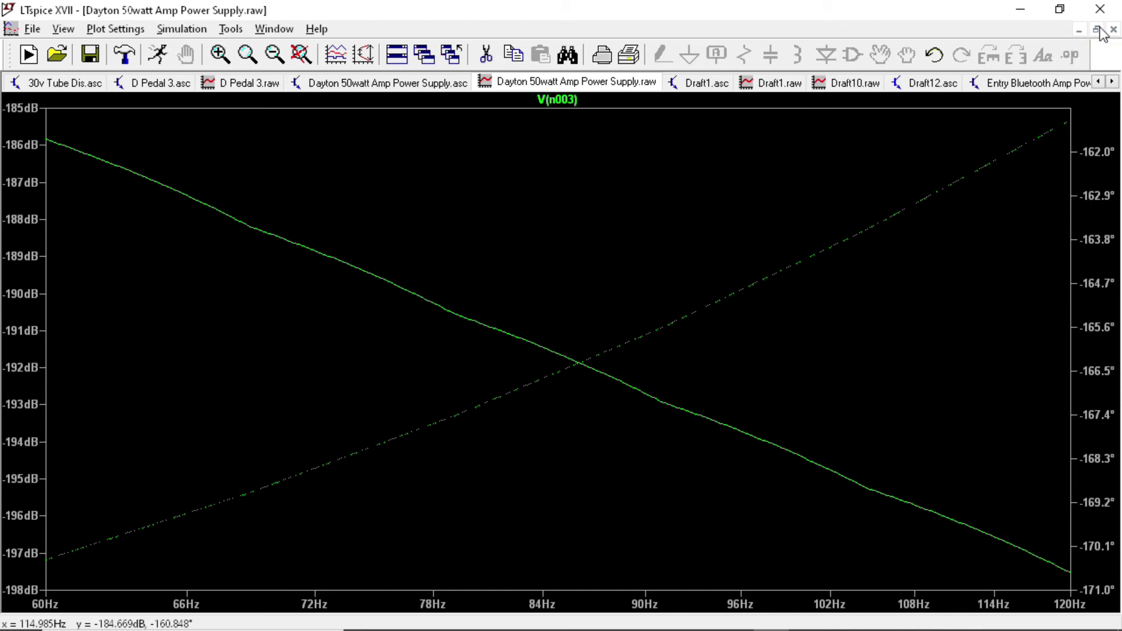
{"action": "left_click", "coordinate": [1096, 29]}
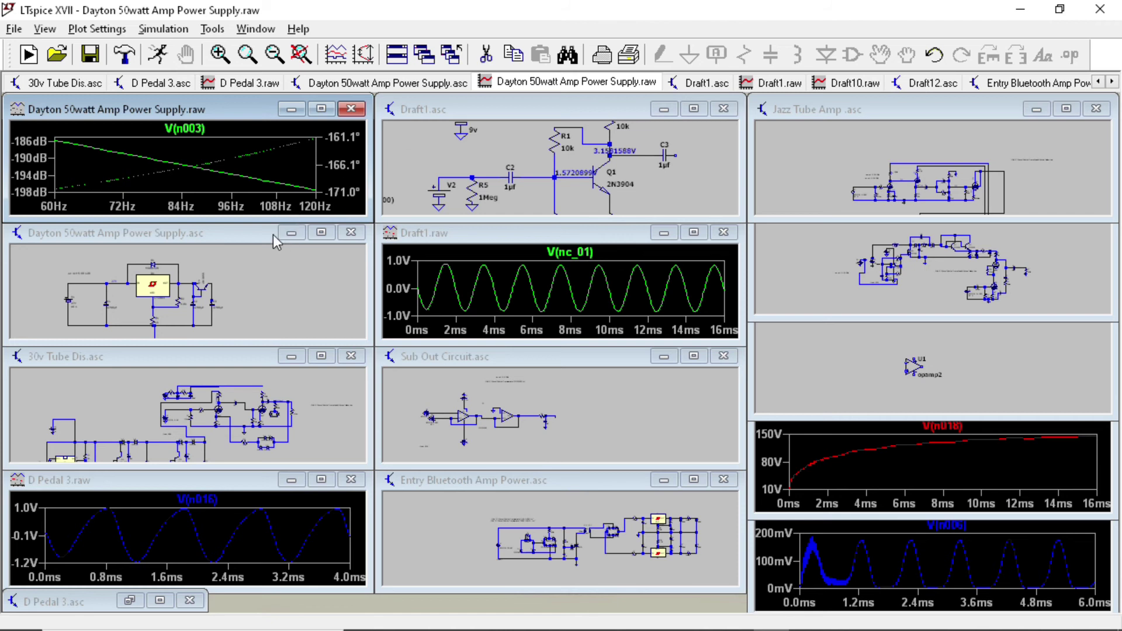
Step: Maximize the schematic and pan to show the whole regulator with Q1 and the .ac and .tran directives
{"action": "left_click", "coordinate": [320, 233]}
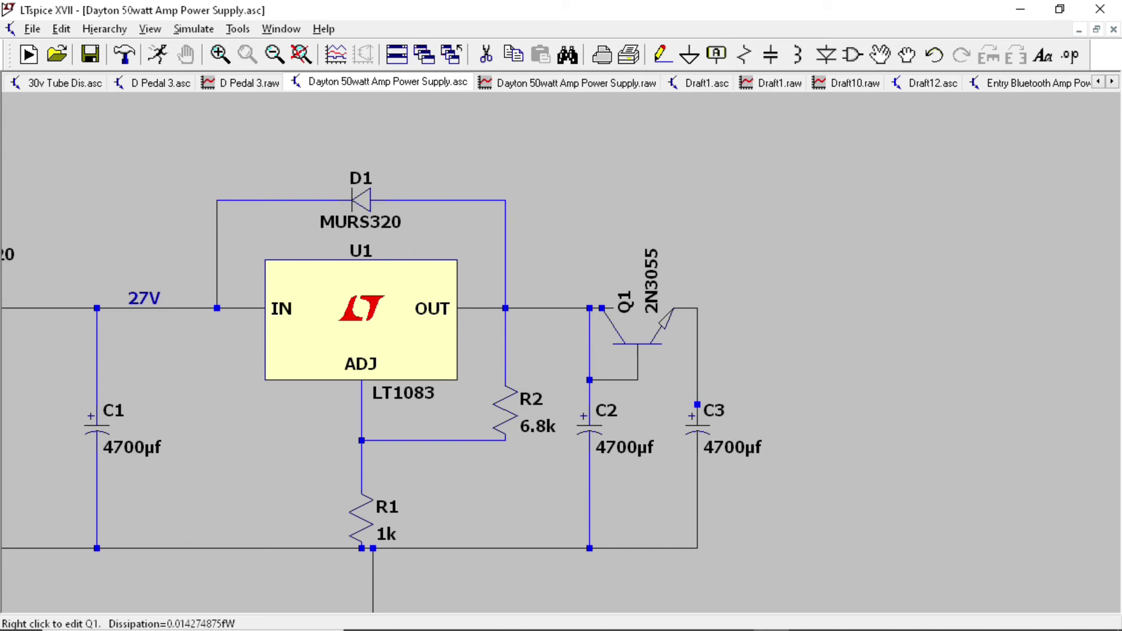
{"action": "left_click_drag", "start_coordinate": [569, 226], "coordinate": [769, 181]}
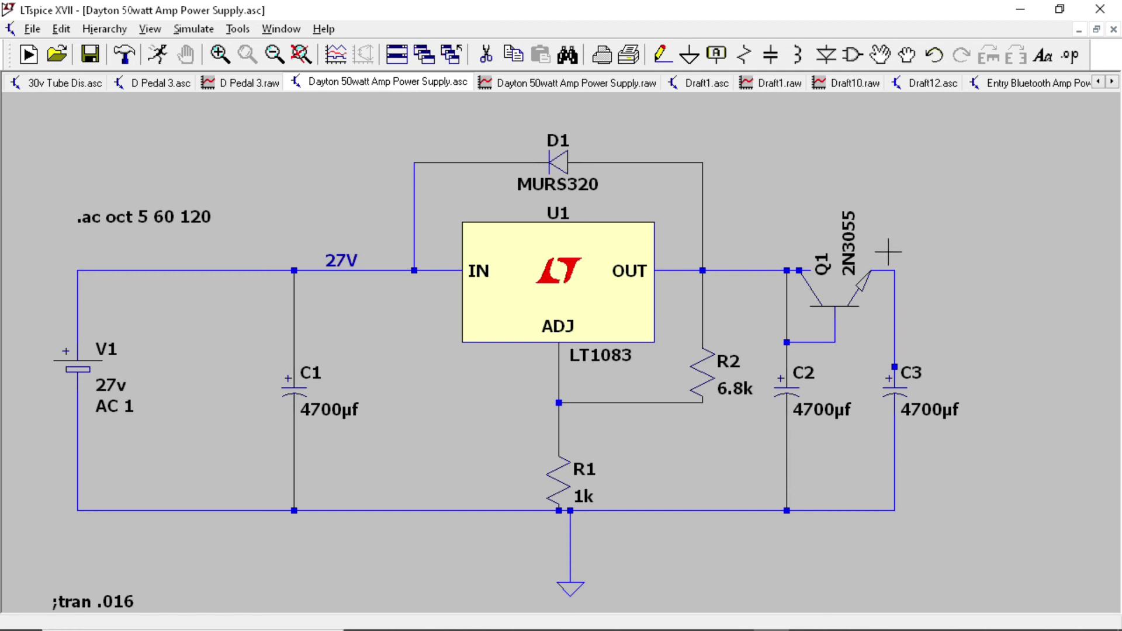
{"action": "scroll", "coordinate": [922, 238], "scroll_direction": "down", "scroll_amount": 1}
{"action": "scroll", "coordinate": [919, 274], "scroll_direction": "up", "scroll_amount": 1}
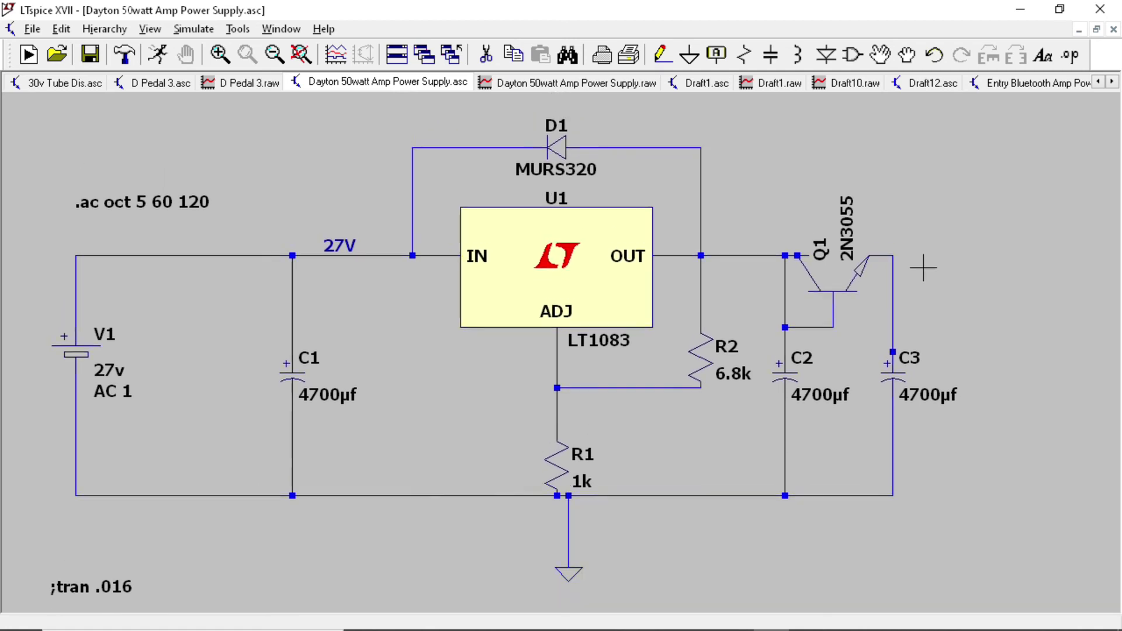
{"action": "left_click_drag", "start_coordinate": [920, 274], "coordinate": [885, 319]}
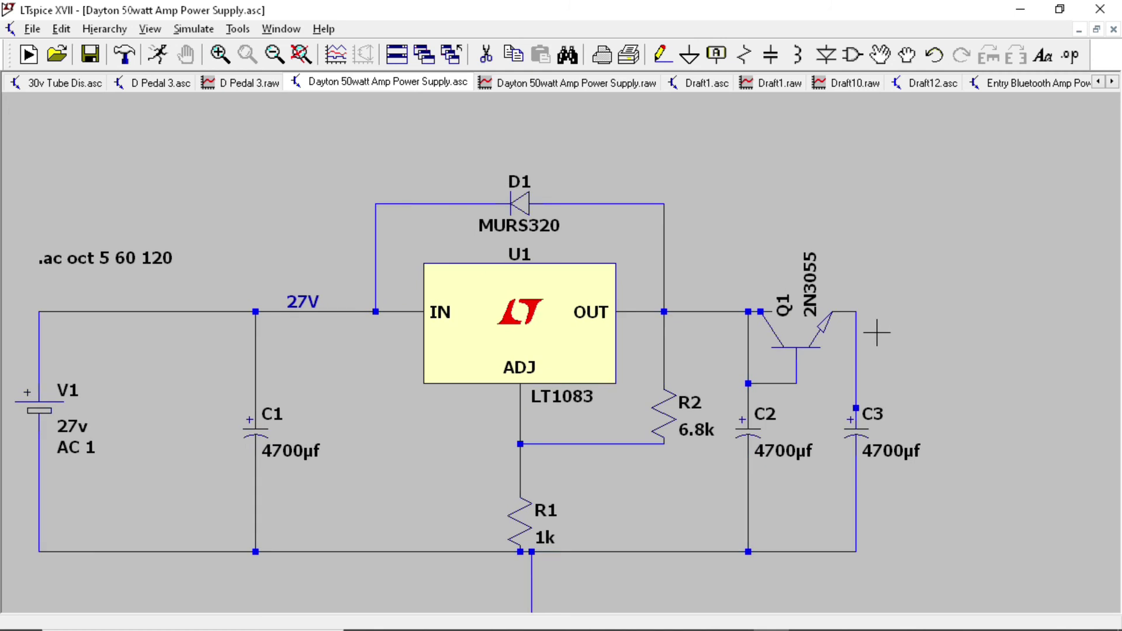
{"action": "left_click_drag", "start_coordinate": [876, 334], "coordinate": [882, 281]}
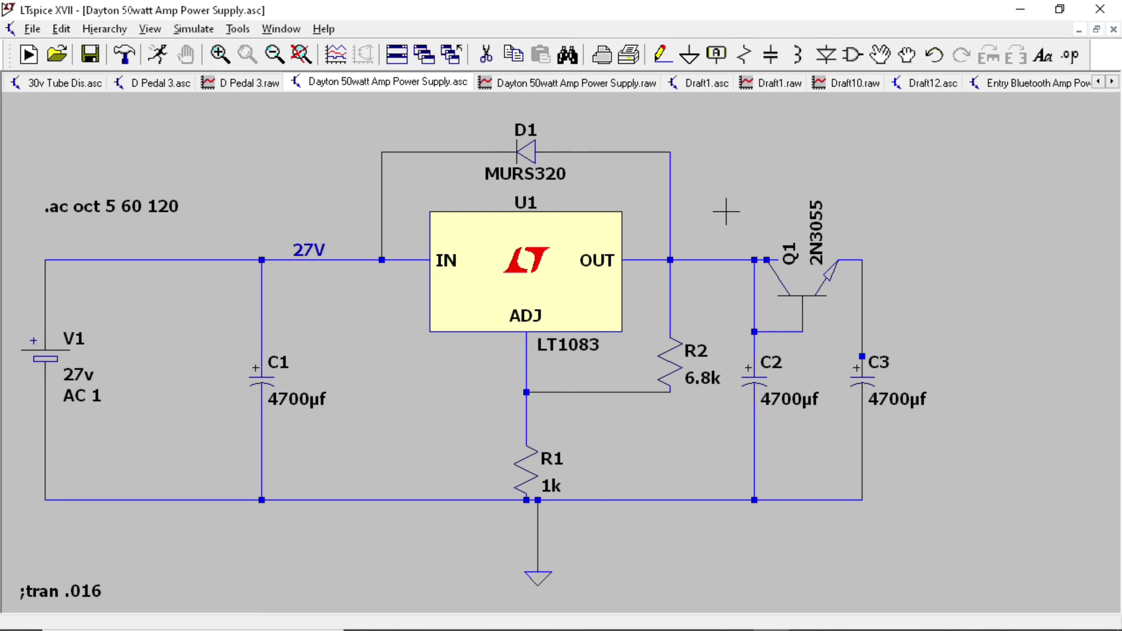
{"action": "left_click_drag", "start_coordinate": [716, 193], "coordinate": [773, 189]}
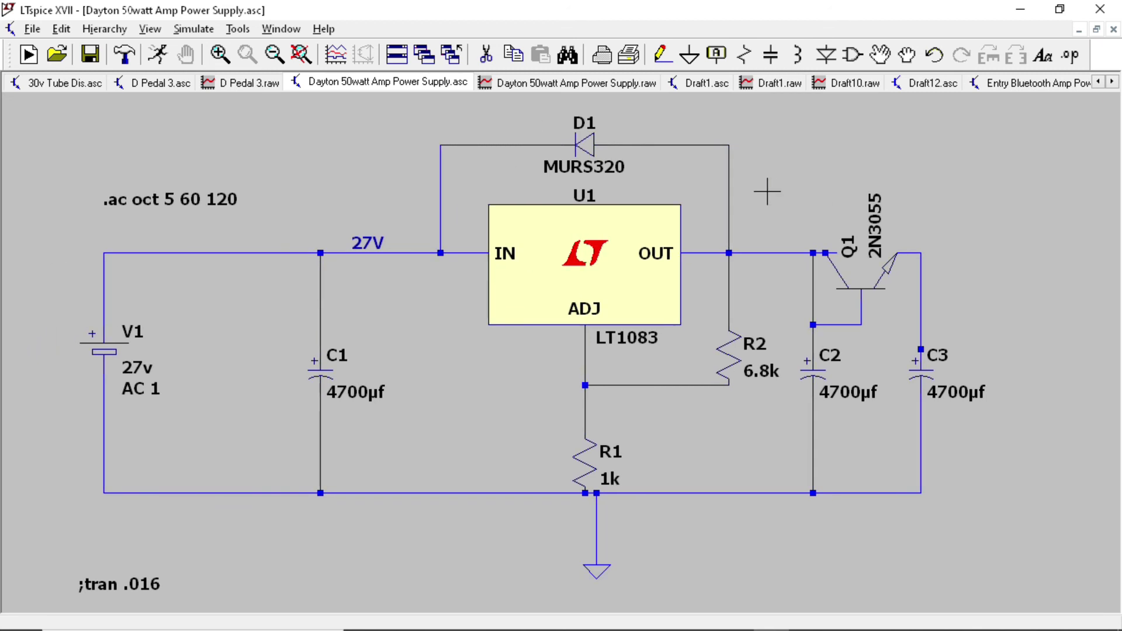